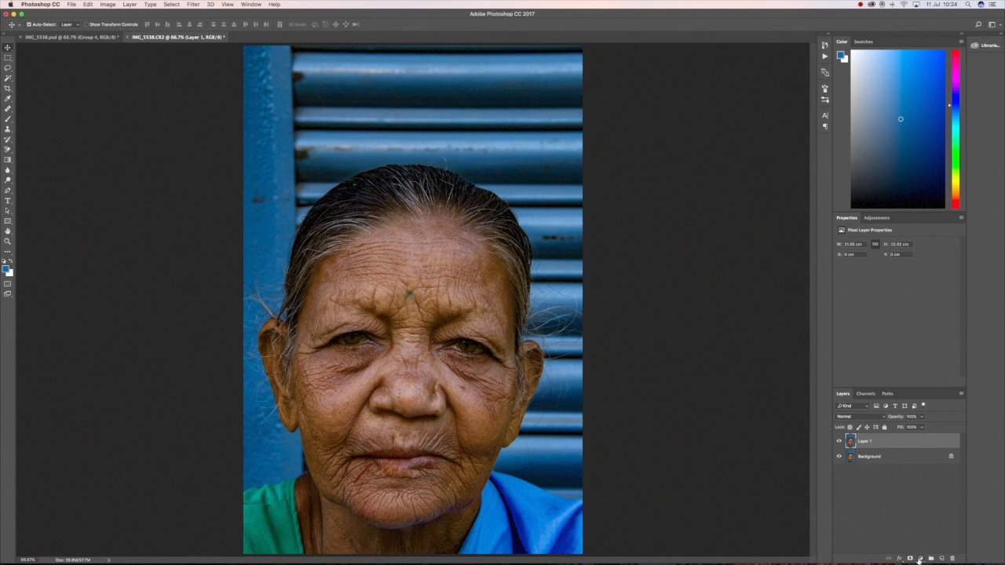
# Add a Curves adjustment layer and bend the curve upward to brighten the image's midtones
pyautogui.click(921, 558)
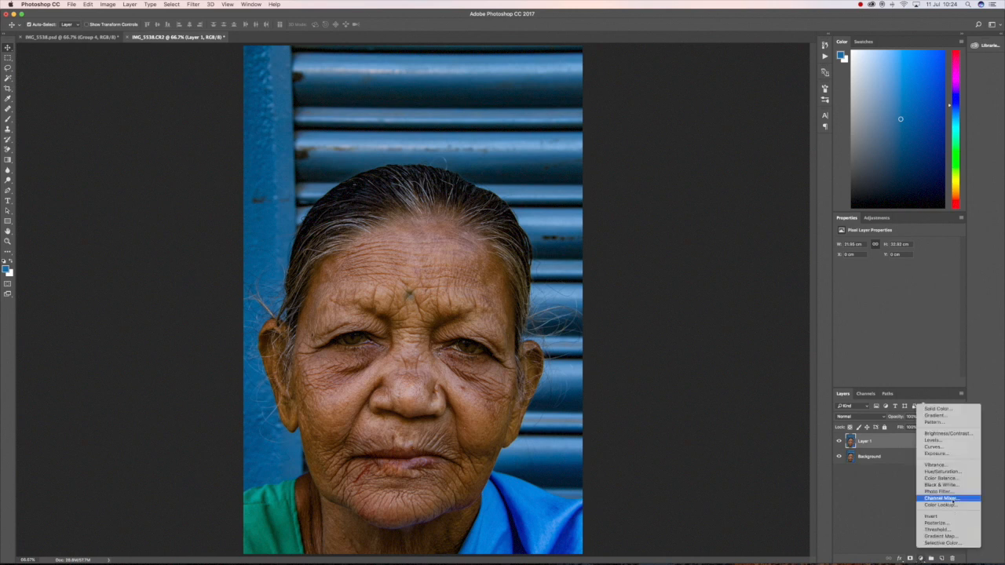
pyautogui.click(931, 448)
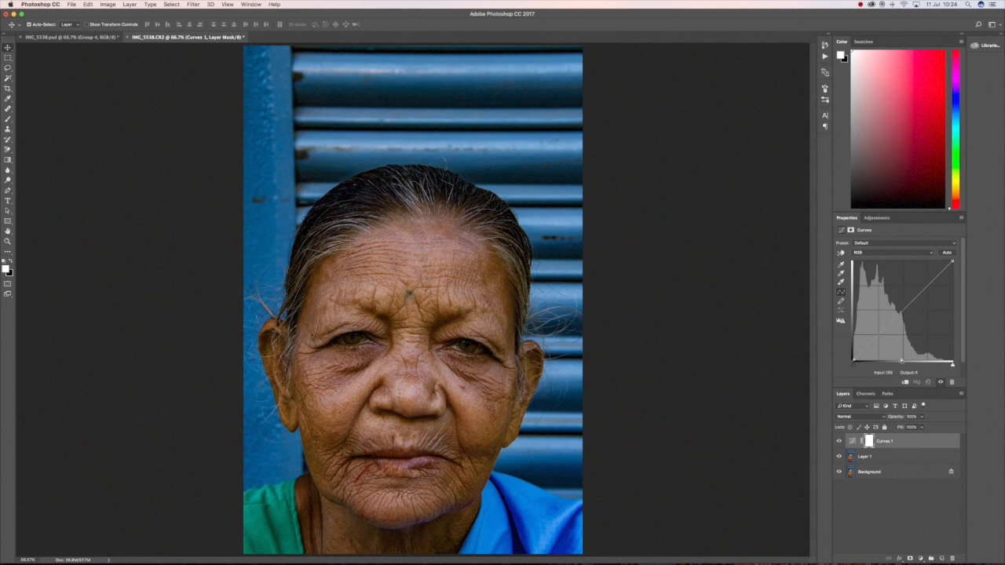
pyautogui.moveTo(853, 362); pyautogui.dragTo(854, 362)
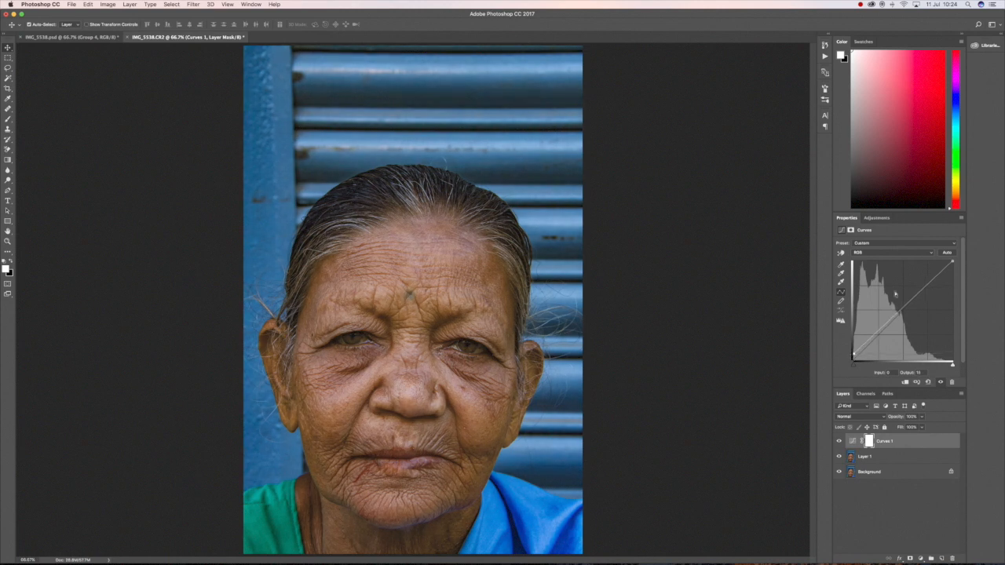
pyautogui.moveTo(951, 262)
pyautogui.mouseDown()
pyautogui.moveTo(916, 301)
pyautogui.moveTo(955, 264)
pyautogui.mouseUp()
pyautogui.moveTo(906, 306); pyautogui.dragTo(900, 303)
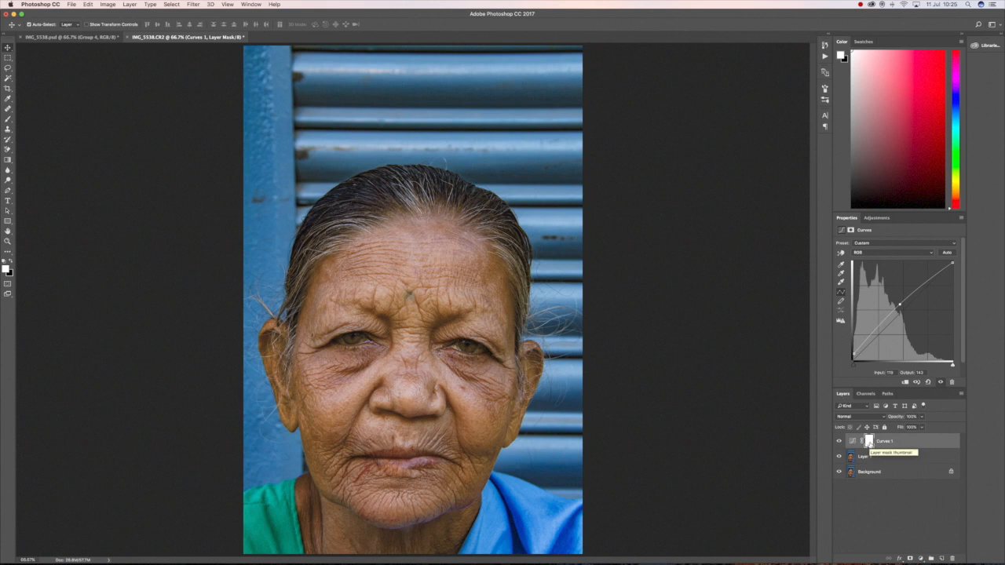
# Invert the Curves layer mask to black and pick the Brush tool with a white foreground colour
pyautogui.press('super+i')
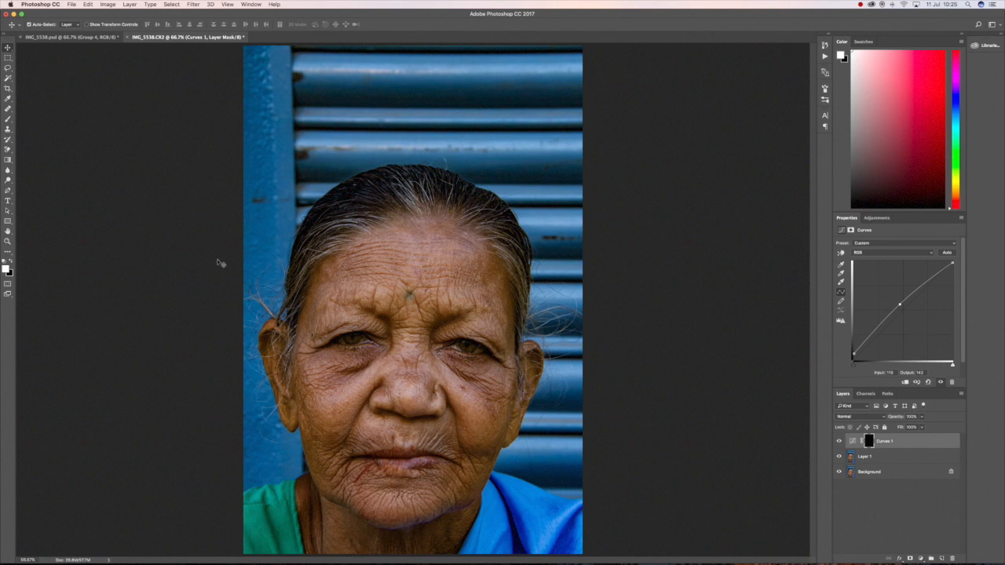
pyautogui.click(9, 120)
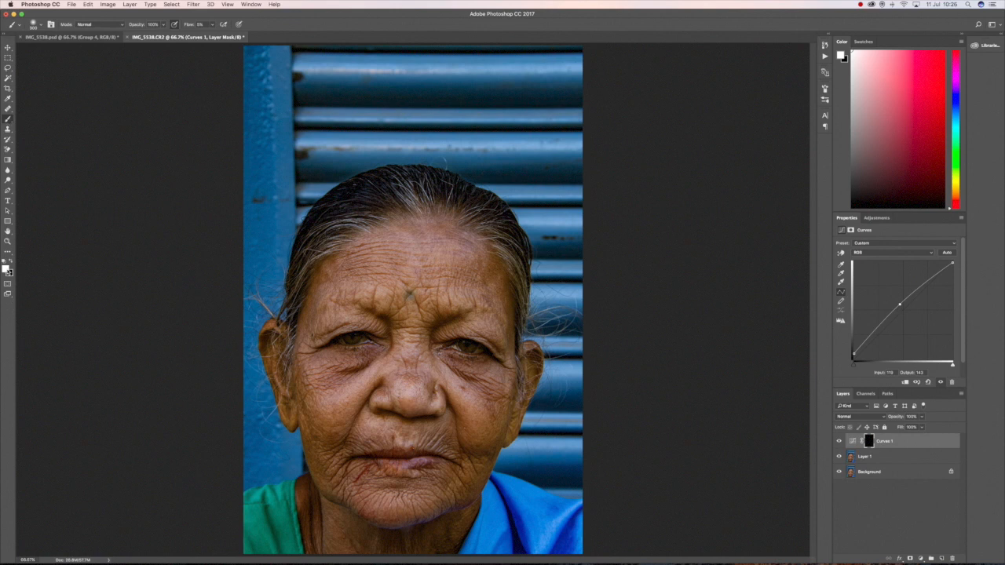
pyautogui.click(7, 269)
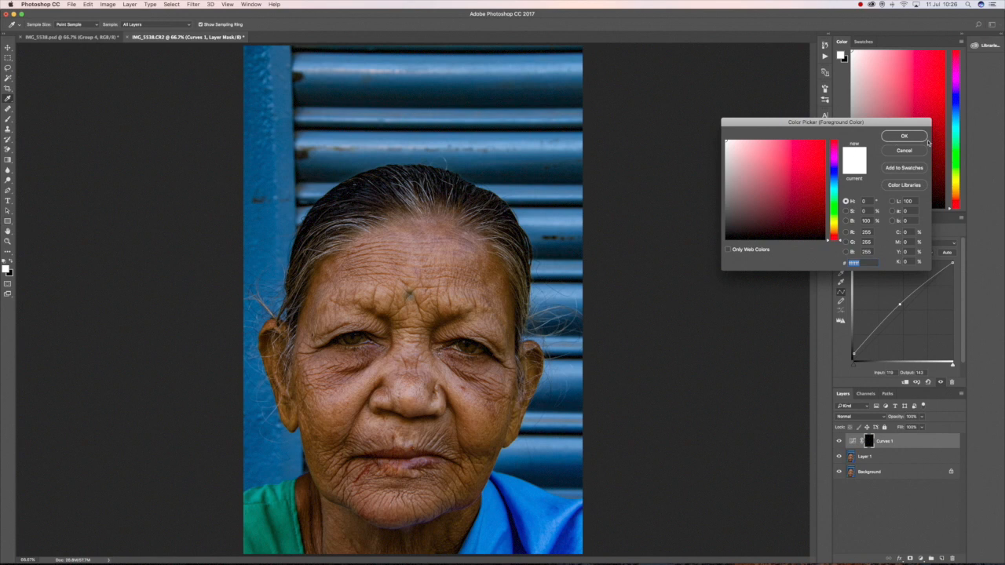
pyautogui.click(903, 136)
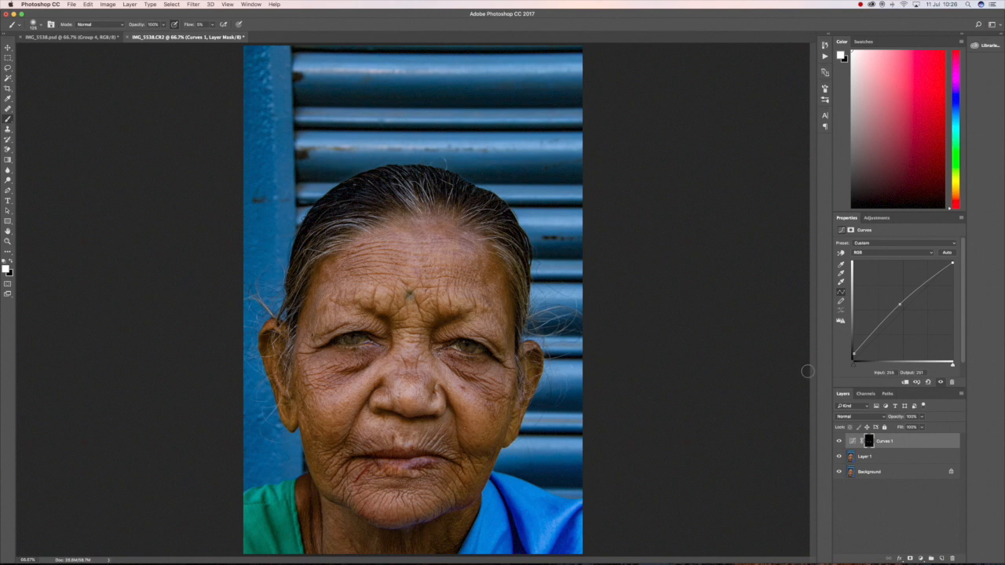
# Zoom in on the eyes and toggle the Curves layer's visibility to compare the effect
pyautogui.press('super+plus')
pyautogui.press('super+plus')
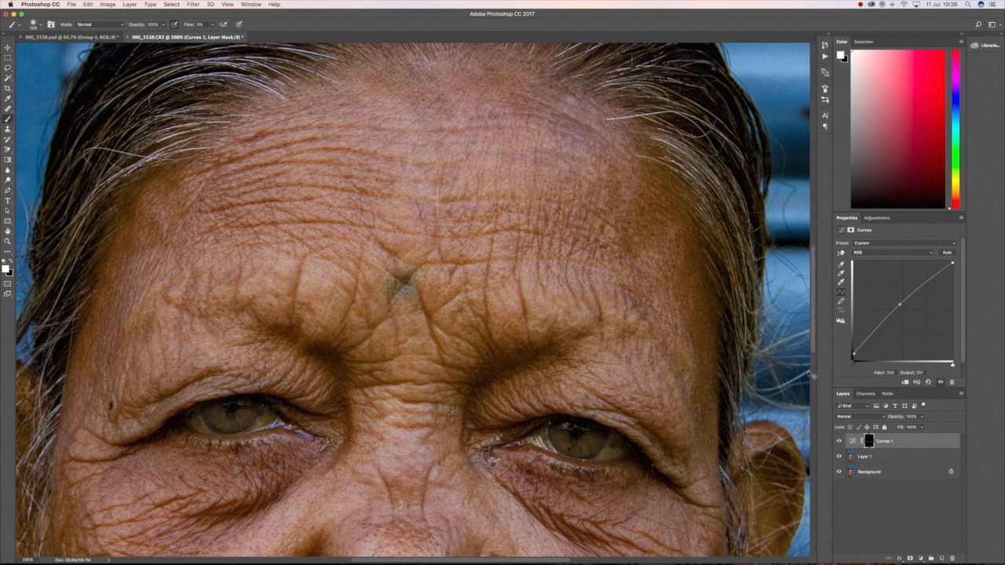
pyautogui.scroll(-3, 612, 337)
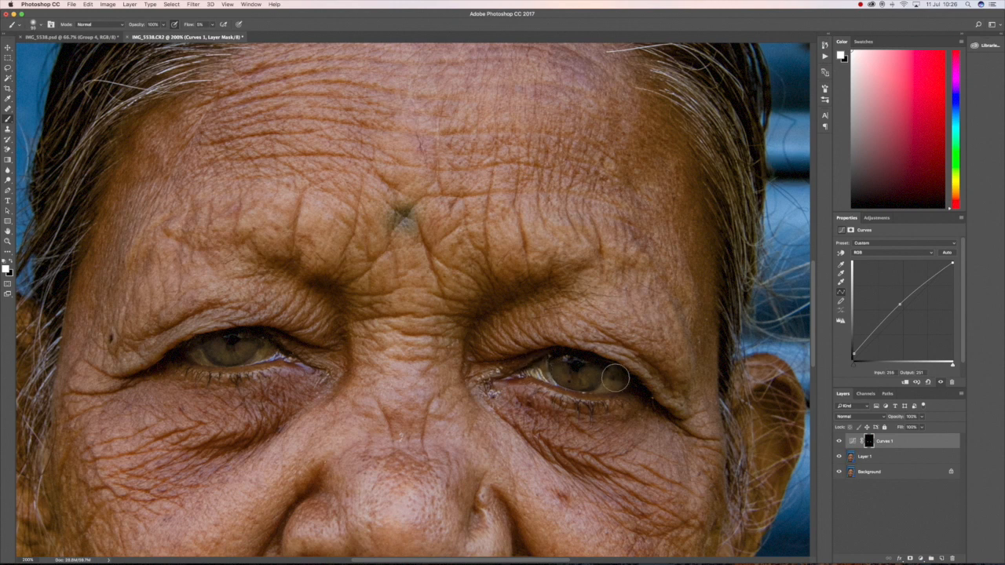
pyautogui.click(839, 442)
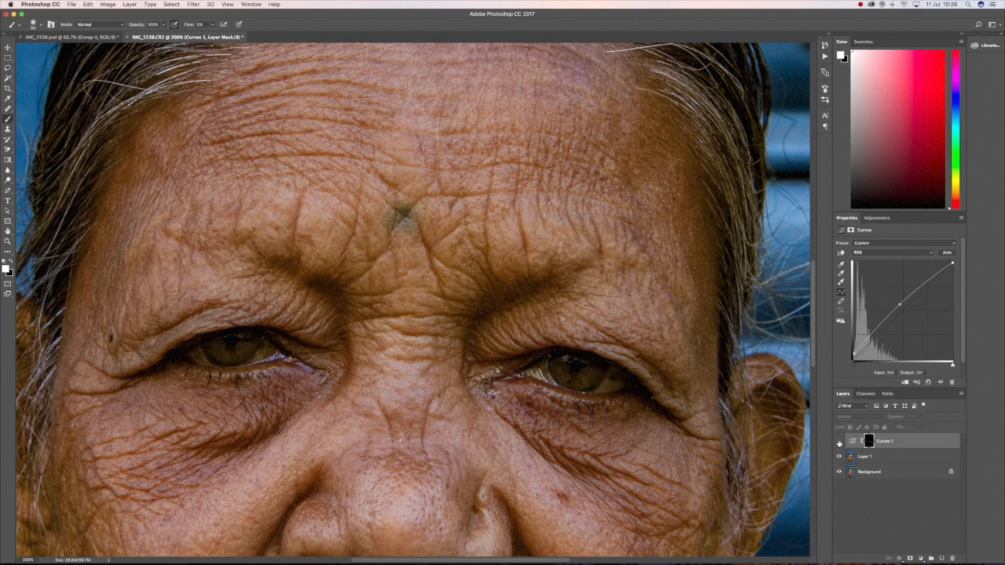
pyautogui.click(839, 442)
pyautogui.click(839, 442)
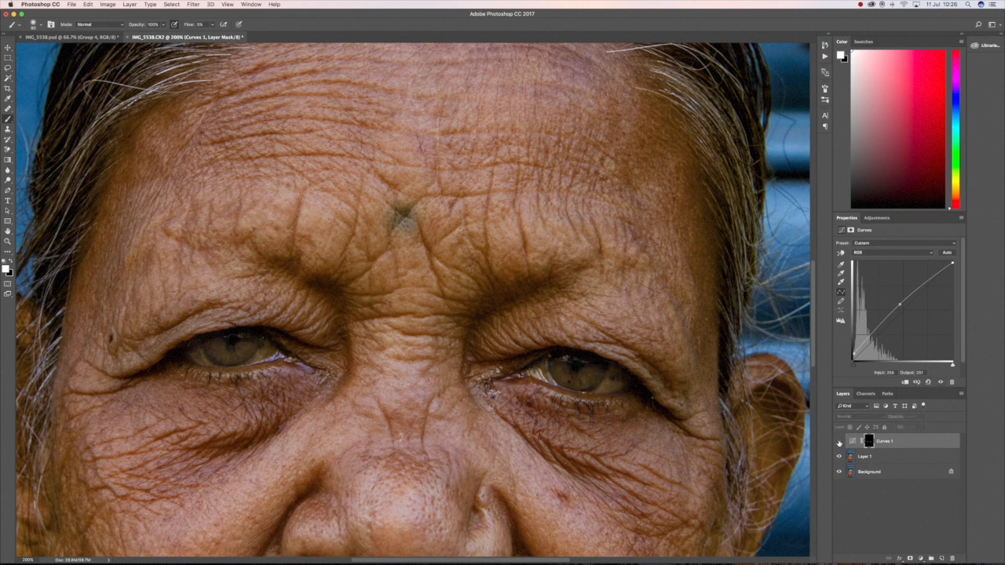
pyautogui.click(838, 442)
# Paint on the Curves mask over the right eye, then make the brush smaller
pyautogui.click(12, 266)
pyautogui.moveTo(565, 424)
pyautogui.mouseDown()
pyautogui.moveTo(548, 409)
pyautogui.moveTo(621, 407)
pyautogui.moveTo(534, 394)
pyautogui.moveTo(545, 397)
pyautogui.mouseUp()
pyautogui.press('[')
pyautogui.press('[')
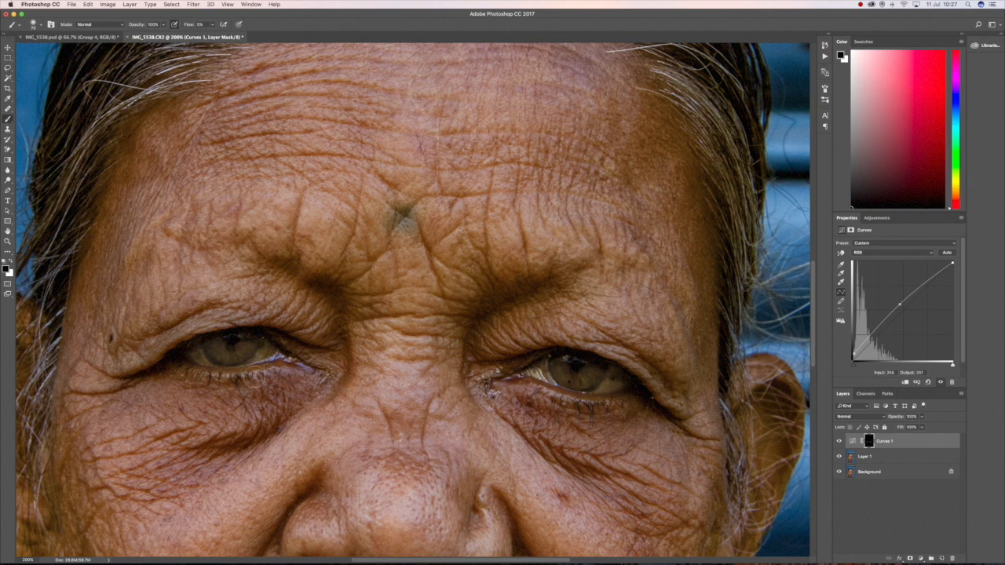
# Toggle the Curves layer on and off repeatedly to compare the eyes before and after
pyautogui.click(838, 442)
pyautogui.click(838, 442)
pyautogui.click(839, 441)
pyautogui.click(839, 441)
pyautogui.click(839, 442)
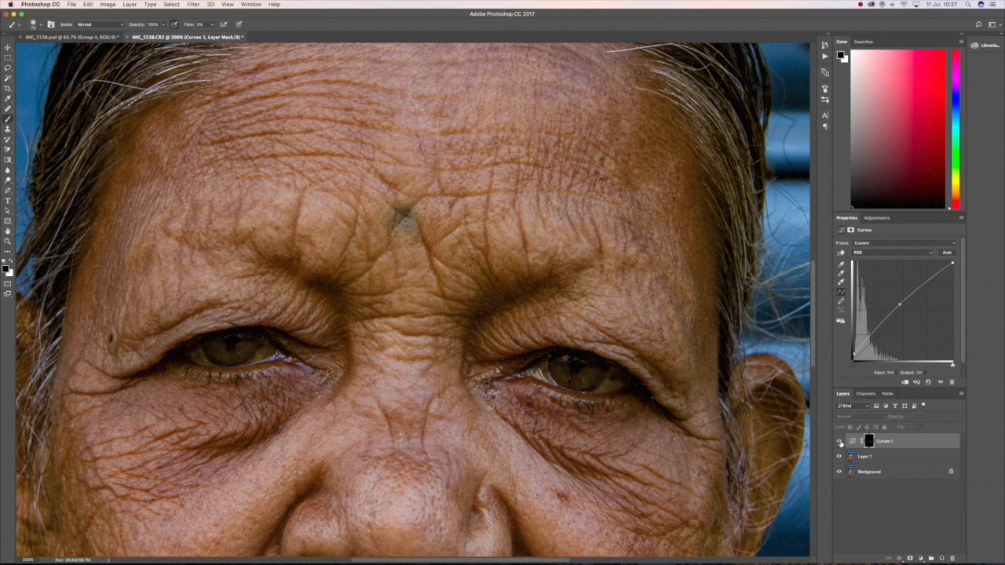
pyautogui.click(839, 441)
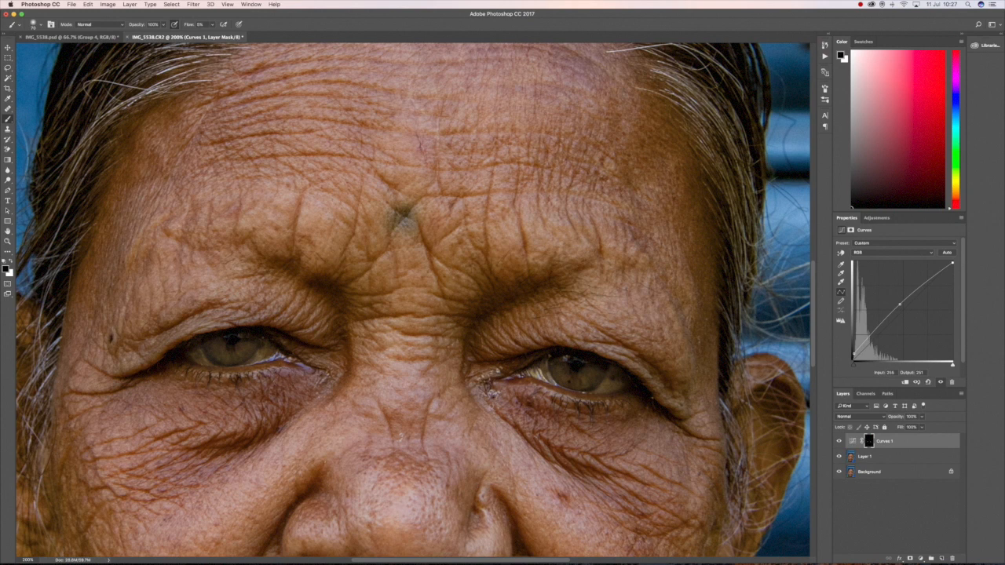
# Put the Curves layer into a new group and collapse the group
pyautogui.press('super+g')
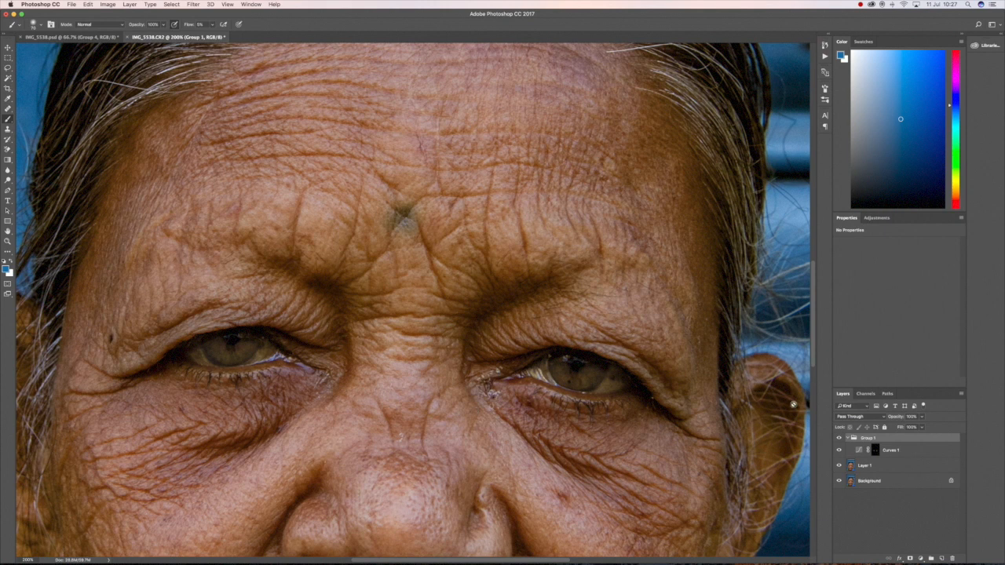
pyautogui.click(848, 437)
pyautogui.click(848, 437)
pyautogui.click(848, 437)
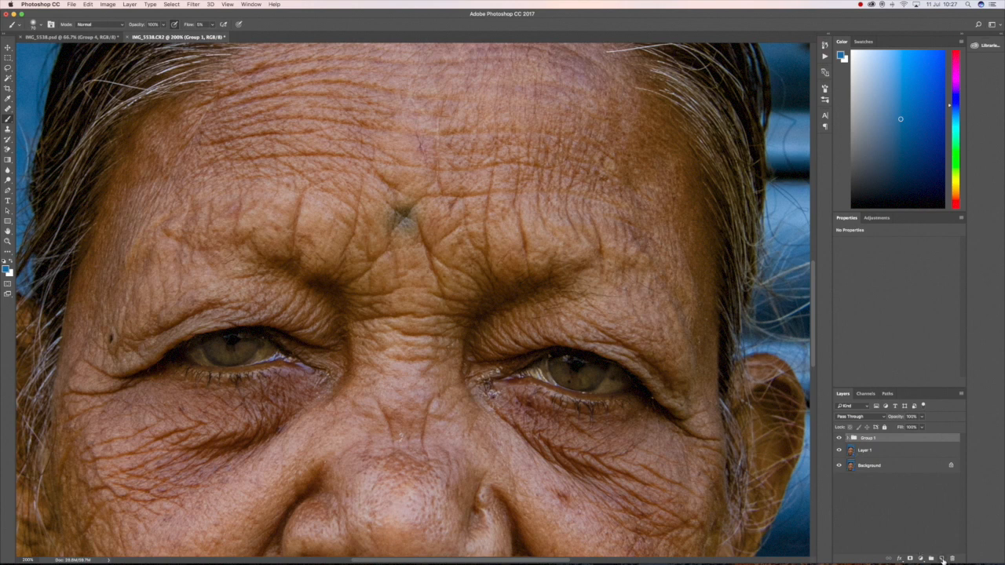
# Create a new layer on top and stamp all visible layers into it
pyautogui.click(942, 559)
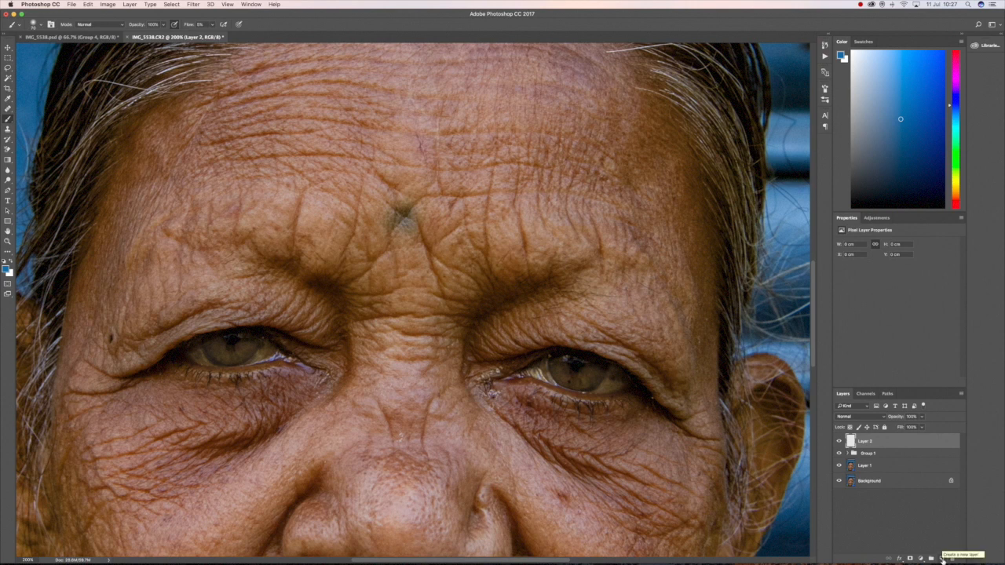
pyautogui.press('super+alt+shift+e')
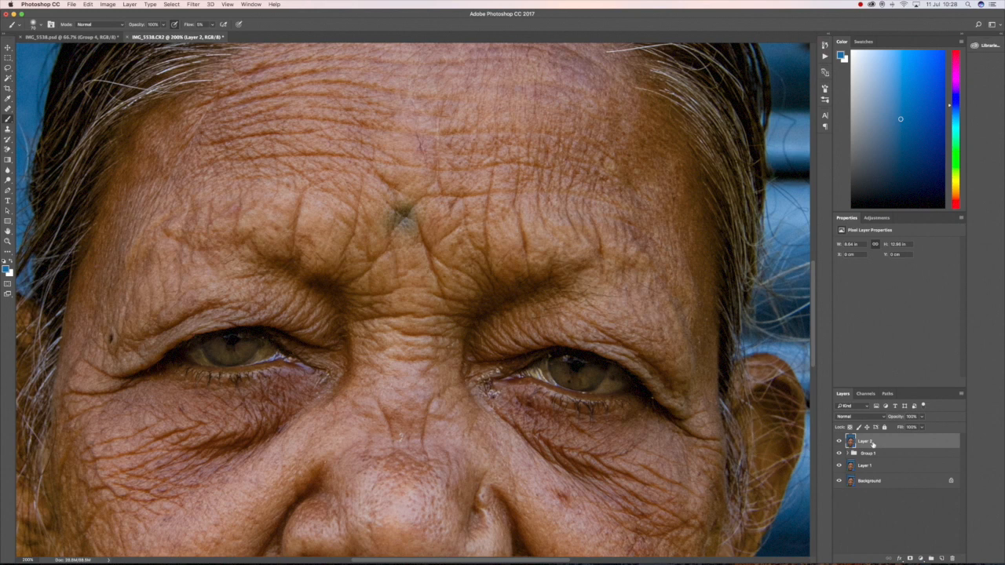
# Add a Hue/Saturation adjustment layer and set its hue to -180
pyautogui.click(920, 560)
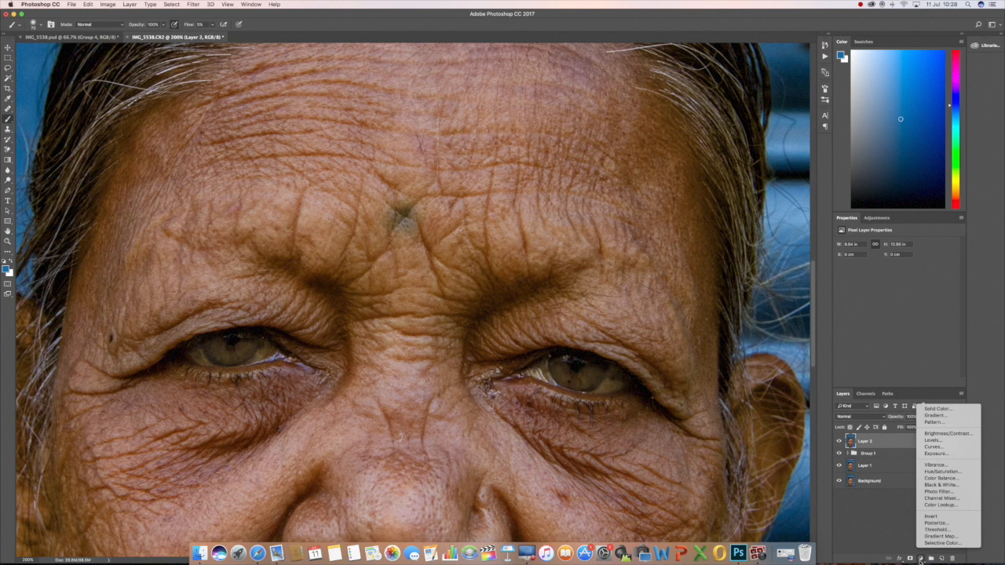
pyautogui.click(940, 472)
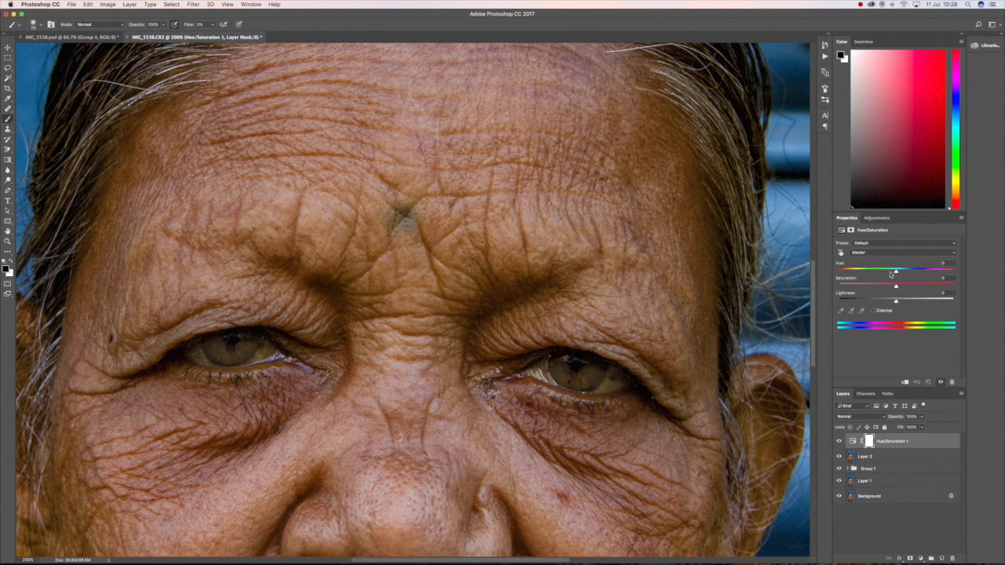
pyautogui.moveTo(897, 271); pyautogui.dragTo(795, 268)
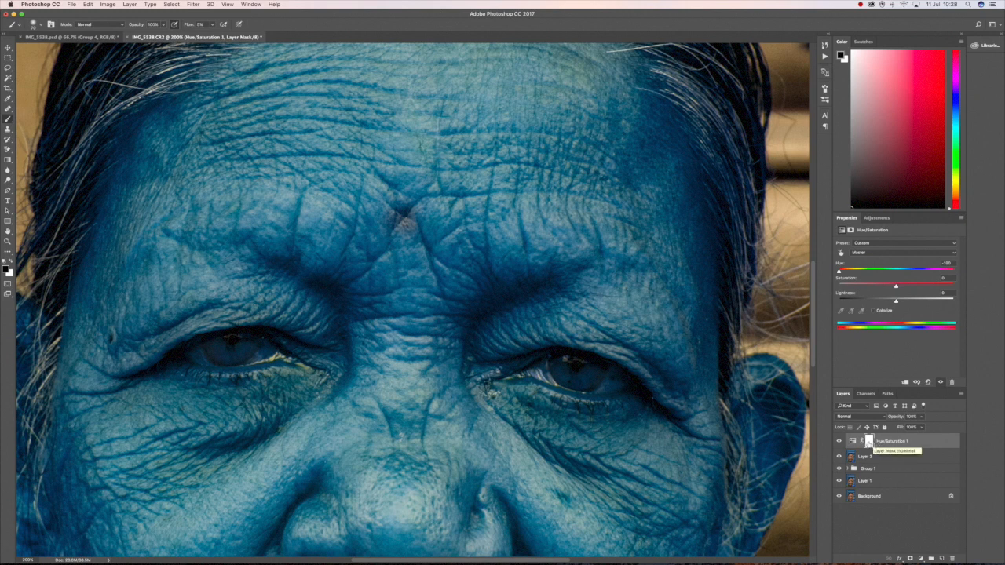
# Invert the Hue/Saturation mask to black and paint white over both irises with a small brush at 100% flow
pyautogui.click(868, 443)
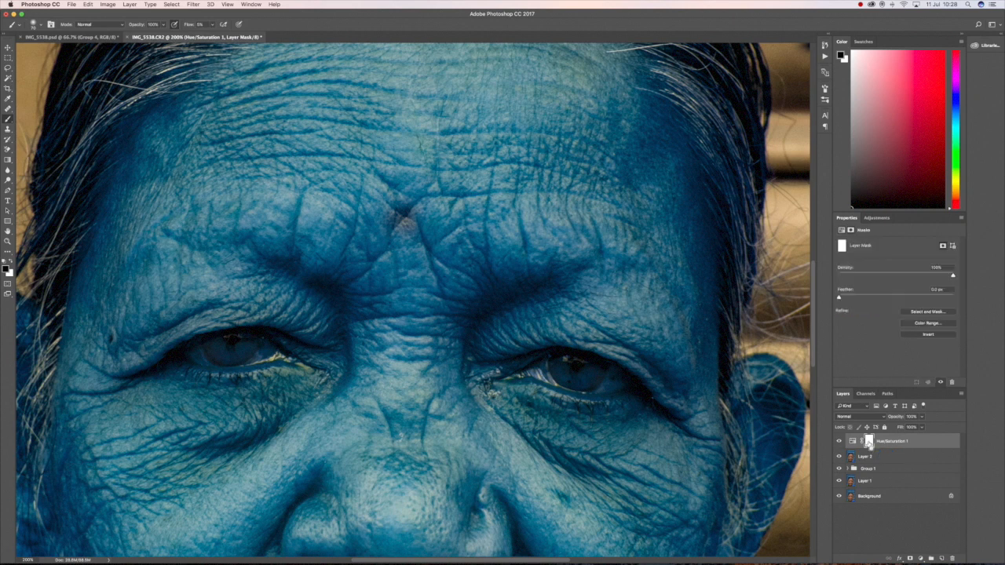
pyautogui.press('super+i')
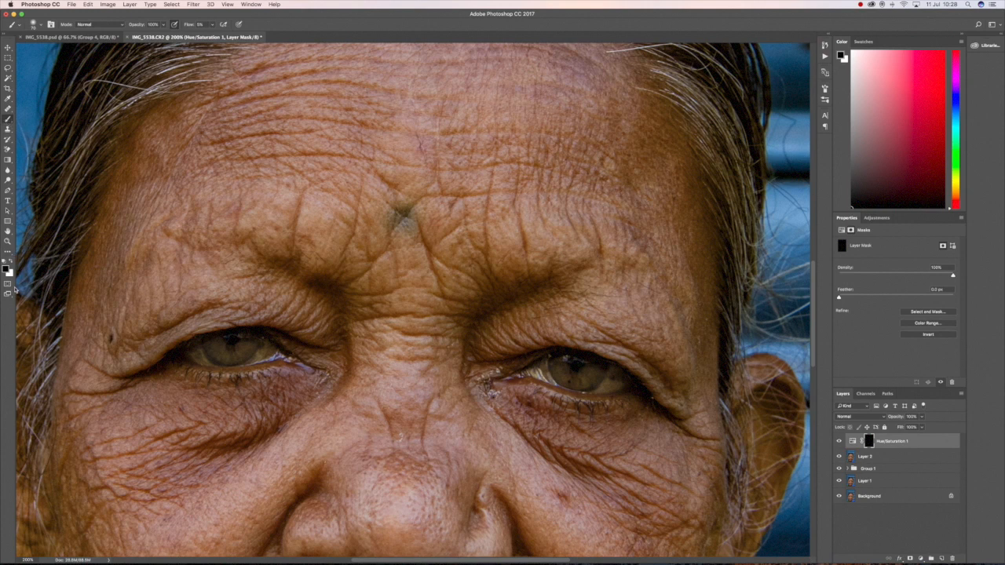
pyautogui.click(11, 262)
pyautogui.press('[')
pyautogui.press('[')
pyautogui.press('[')
pyautogui.moveTo(232, 353); pyautogui.dragTo(210, 345)
pyautogui.click(212, 25)
pyautogui.moveTo(201, 36); pyautogui.dragTo(246, 36)
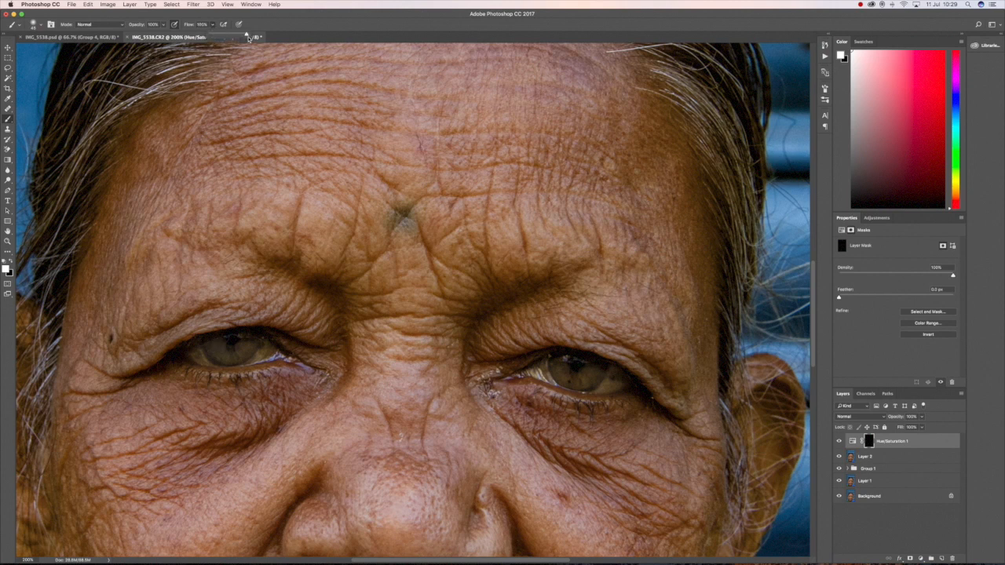
pyautogui.moveTo(213, 343)
pyautogui.mouseDown()
pyautogui.moveTo(247, 339)
pyautogui.moveTo(225, 353)
pyautogui.moveTo(211, 343)
pyautogui.moveTo(225, 358)
pyautogui.moveTo(252, 344)
pyautogui.moveTo(217, 344)
pyautogui.mouseUp()
pyautogui.moveTo(558, 371)
pyautogui.mouseDown()
pyautogui.moveTo(558, 361)
pyautogui.moveTo(568, 378)
pyautogui.moveTo(589, 371)
pyautogui.moveTo(564, 379)
pyautogui.moveTo(558, 364)
pyautogui.moveTo(582, 378)
pyautogui.moveTo(599, 368)
pyautogui.moveTo(569, 376)
pyautogui.moveTo(560, 362)
pyautogui.moveTo(570, 379)
pyautogui.moveTo(633, 390)
pyautogui.mouseUp()
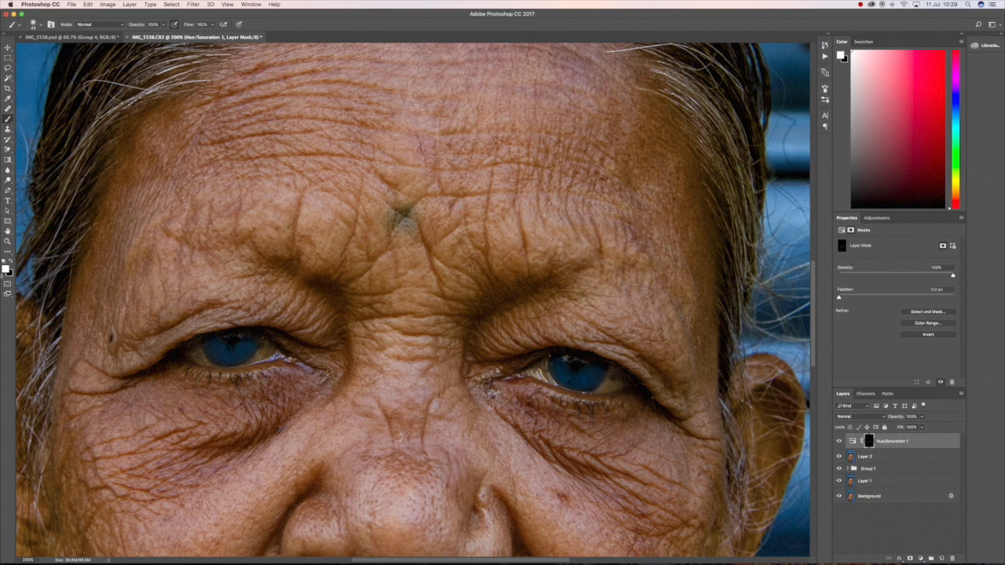
# Set the Hue/Saturation hue to about -35 and lower its saturation slightly to give the eyes a green tint
pyautogui.press('x')
pyautogui.click(853, 441)
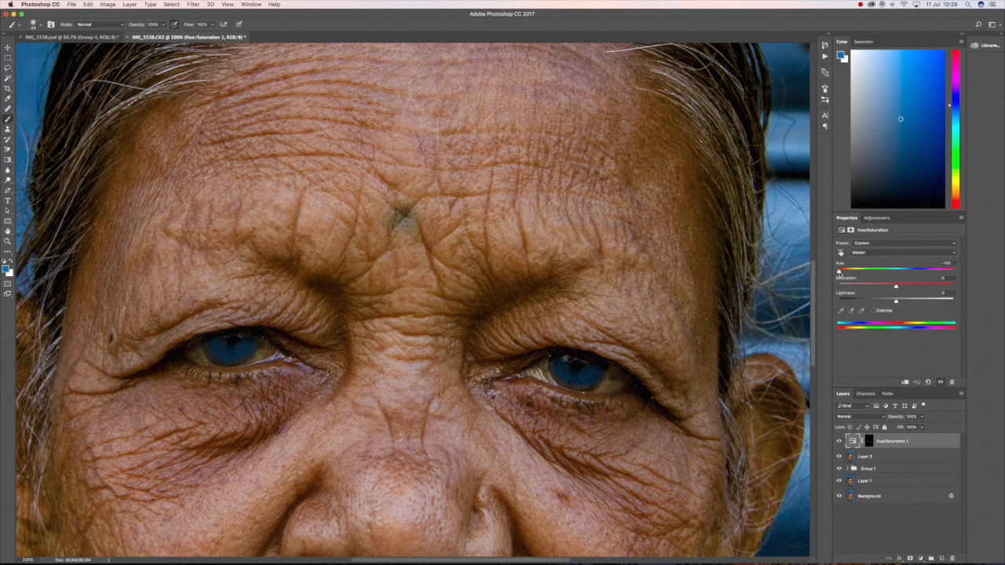
pyautogui.moveTo(840, 272); pyautogui.dragTo(901, 275)
pyautogui.moveTo(902, 275); pyautogui.dragTo(915, 277)
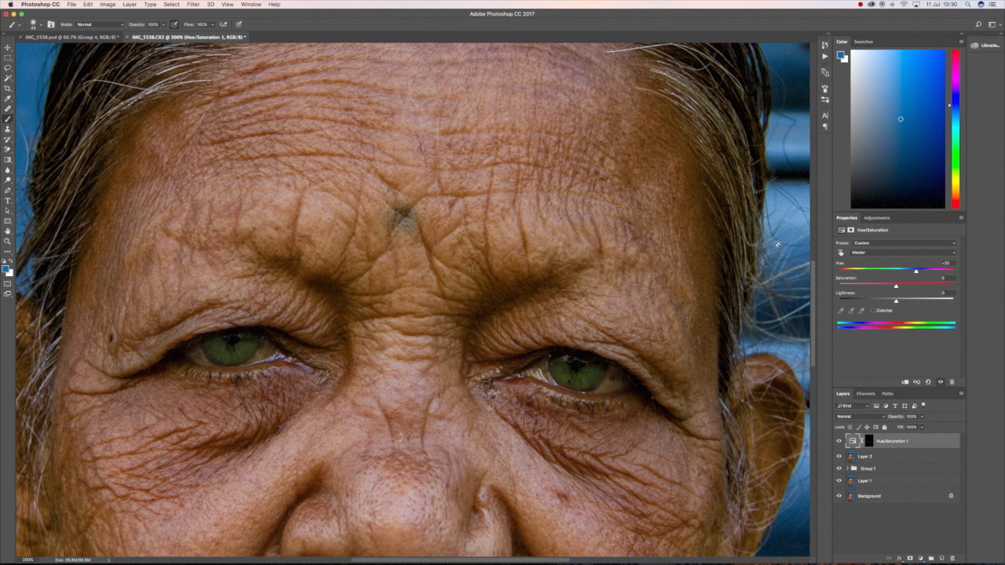
pyautogui.moveTo(897, 287)
pyautogui.mouseDown()
pyautogui.moveTo(910, 288)
pyautogui.moveTo(898, 303)
pyautogui.mouseUp()
# Fit the image on screen, lower the Hue/Saturation layer's opacity to about 68%, and compare with the layers hidden
pyautogui.press('super+0')
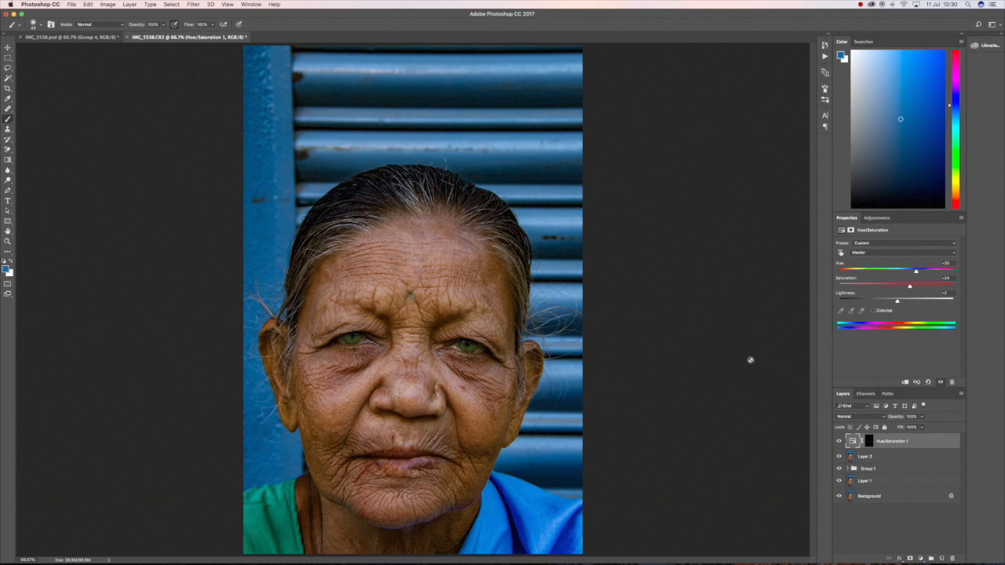
pyautogui.click(921, 417)
pyautogui.moveTo(923, 424)
pyautogui.mouseDown()
pyautogui.moveTo(894, 428)
pyautogui.moveTo(910, 428)
pyautogui.mouseUp()
pyautogui.moveTo(840, 480); pyautogui.dragTo(840, 443)
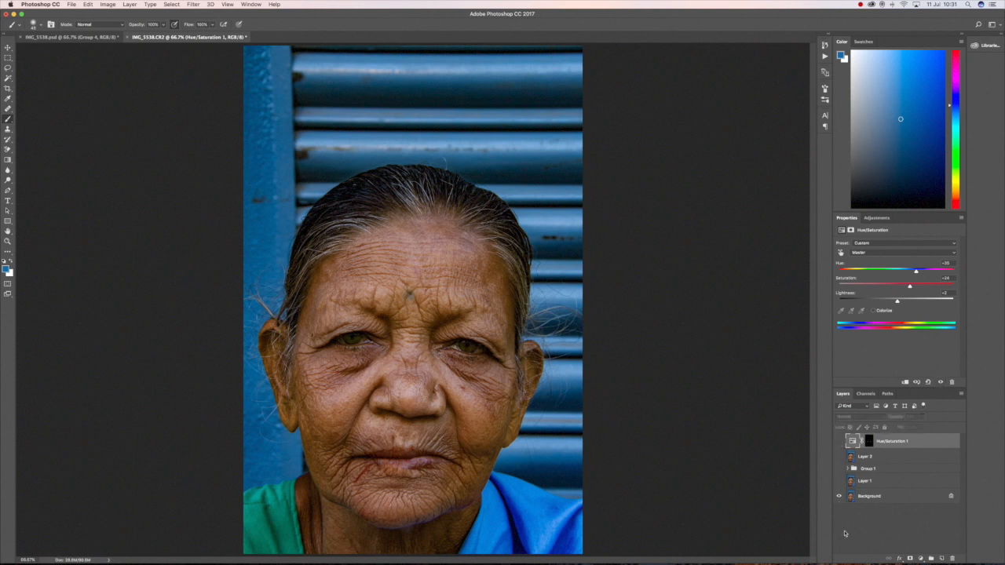
pyautogui.moveTo(839, 485); pyautogui.dragTo(840, 442)
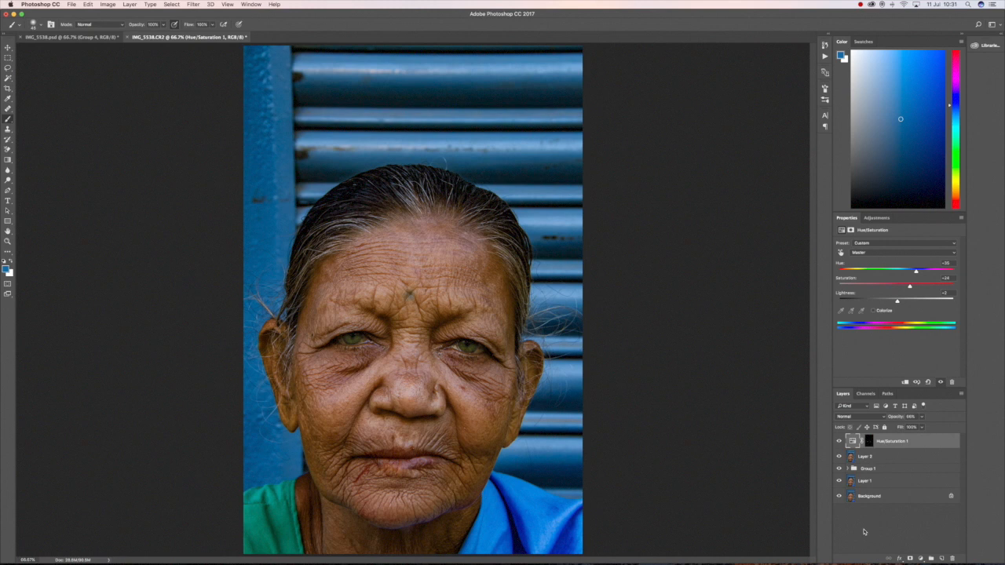
# Add a Brightness/Contrast adjustment above Layer 2 with brightness 12 and invert its mask to black
pyautogui.click(875, 460)
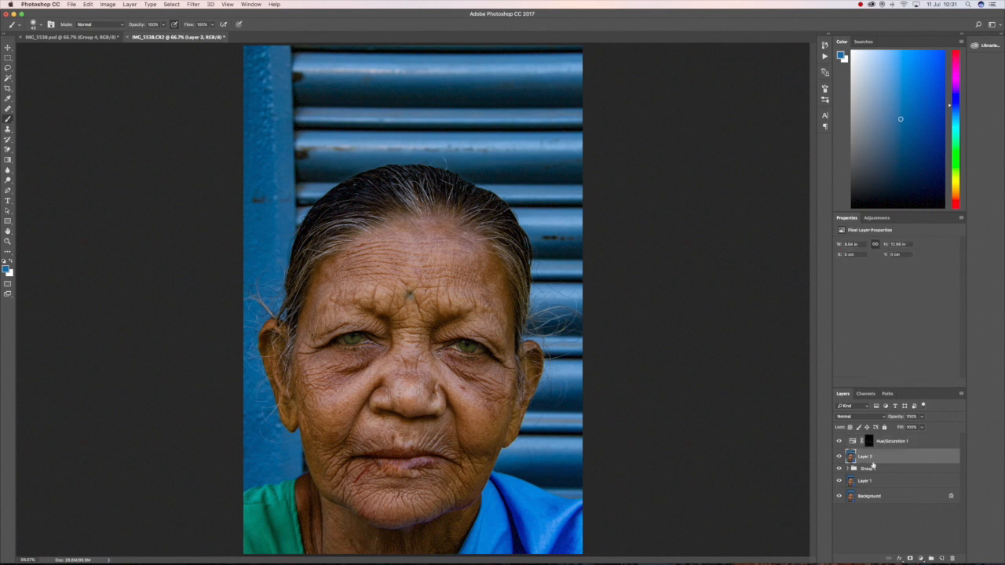
pyautogui.click(920, 559)
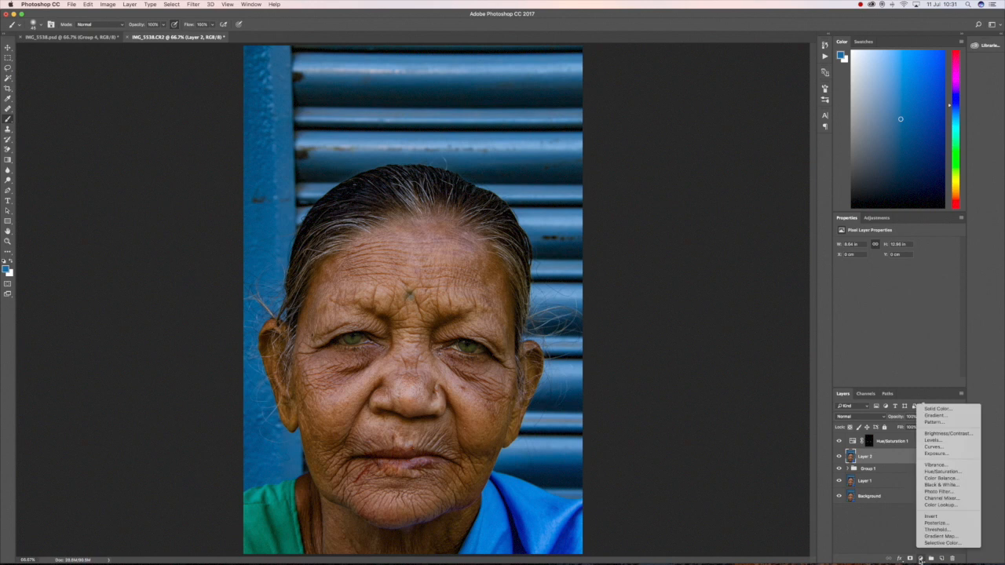
pyautogui.click(938, 433)
pyautogui.moveTo(898, 264); pyautogui.dragTo(903, 265)
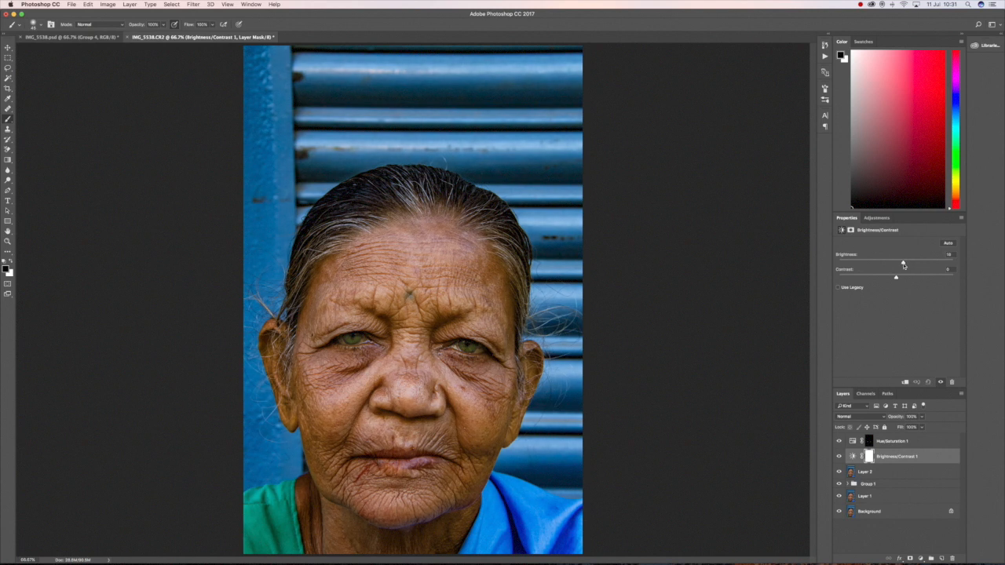
pyautogui.moveTo(903, 266); pyautogui.dragTo(902, 265)
pyautogui.press('super+i')
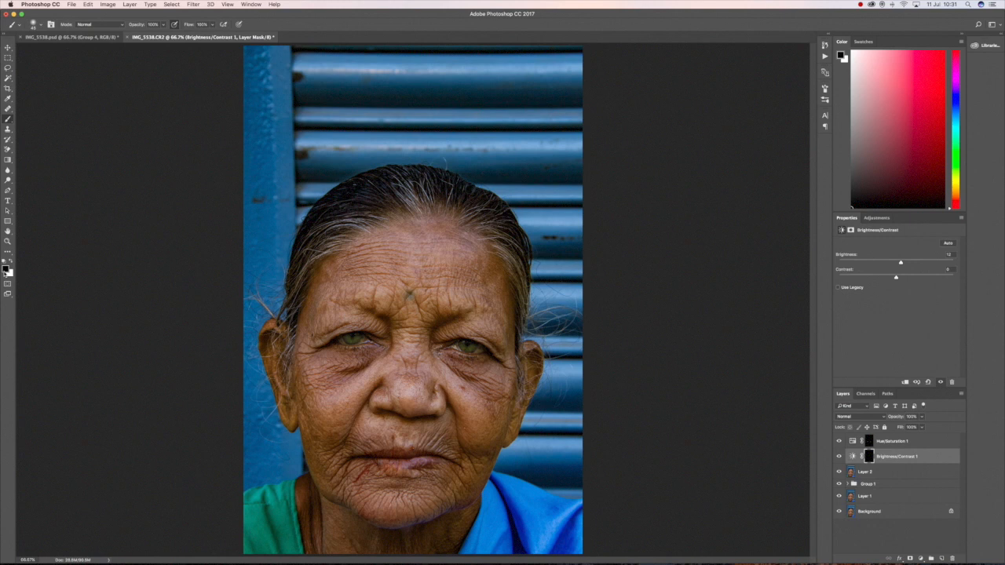
# Switch the foreground colour to white, enlarge the brush, and paint the Brightness/Contrast mask over the woman's face
pyautogui.click(11, 265)
pyautogui.press(']')
pyautogui.press(']')
pyautogui.press(']')
pyautogui.press(']')
pyautogui.press(']')
pyautogui.press(']')
pyautogui.press(']')
pyautogui.press(']')
pyautogui.press(']')
pyautogui.press(']')
pyautogui.press(']')
pyautogui.press(']')
pyautogui.press(']')
pyautogui.press(']')
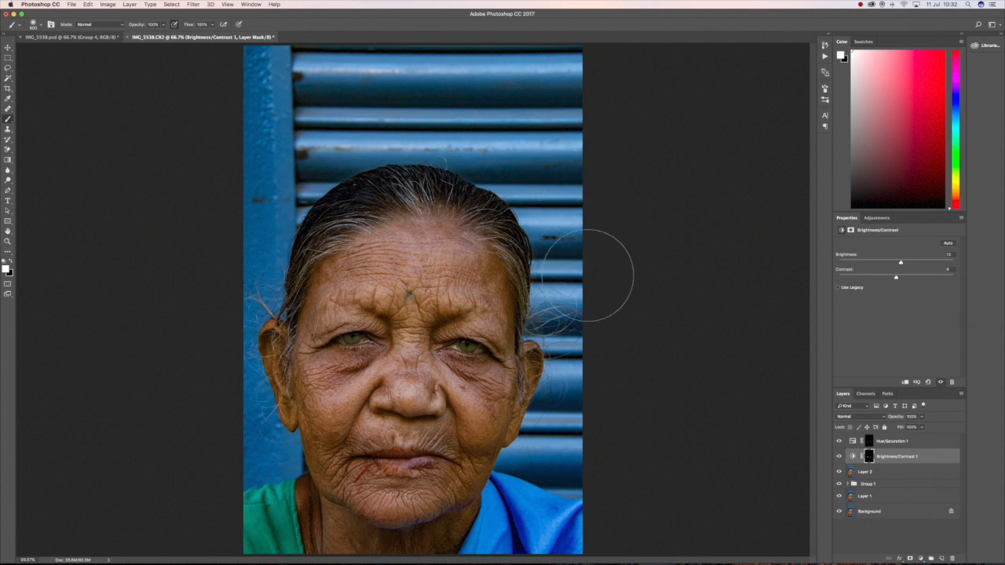
pyautogui.moveTo(570, 441)
pyautogui.mouseDown()
pyautogui.moveTo(553, 455)
pyautogui.moveTo(559, 424)
pyautogui.mouseUp()
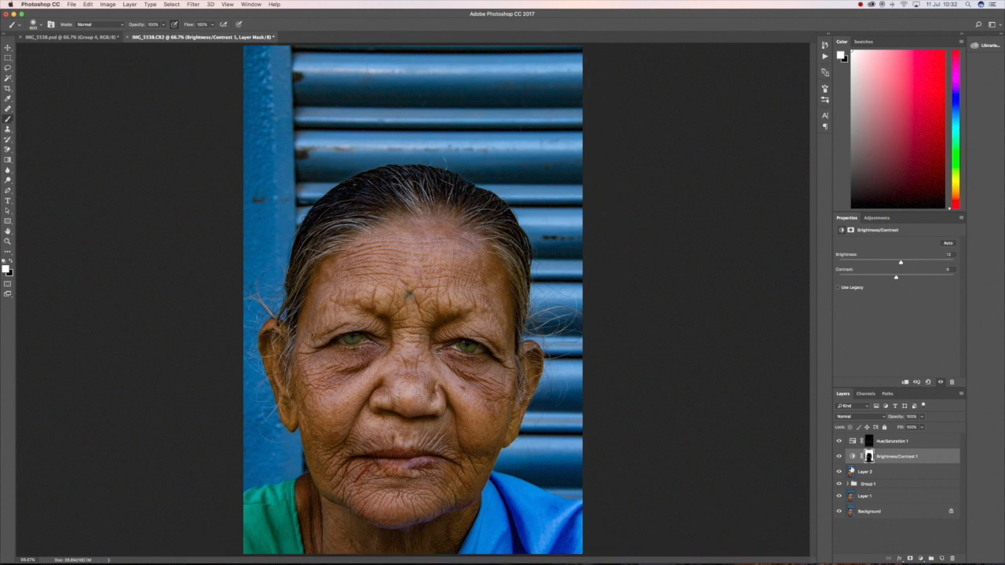
# Select all layers from Layer 1 up to Hue/Saturation 1 and group them into Group 2
pyautogui.moveTo(838, 485)
pyautogui.mouseDown()
pyautogui.moveTo(839, 502)
pyautogui.moveTo(843, 442)
pyautogui.moveTo(838, 500)
pyautogui.mouseUp()
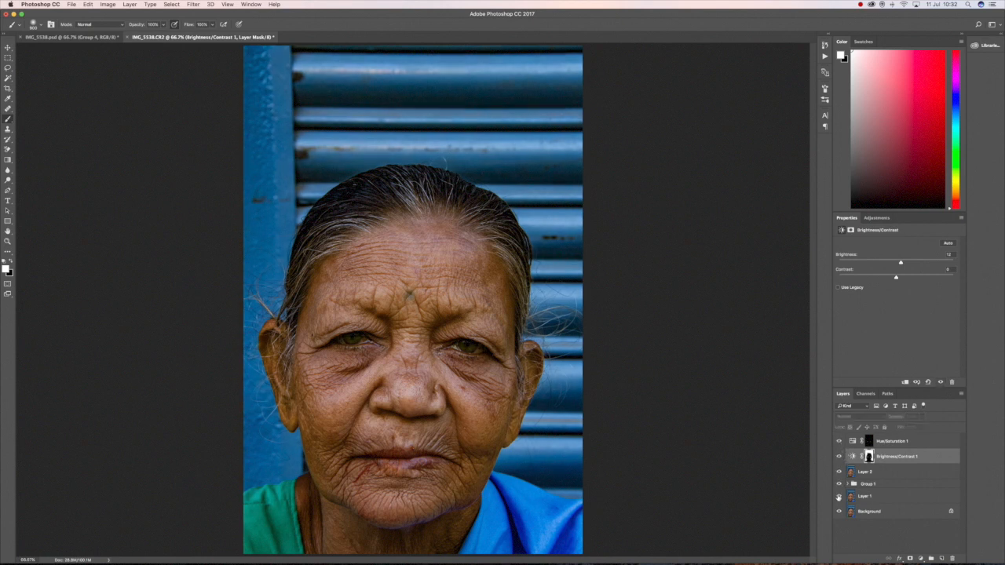
pyautogui.click(892, 443)
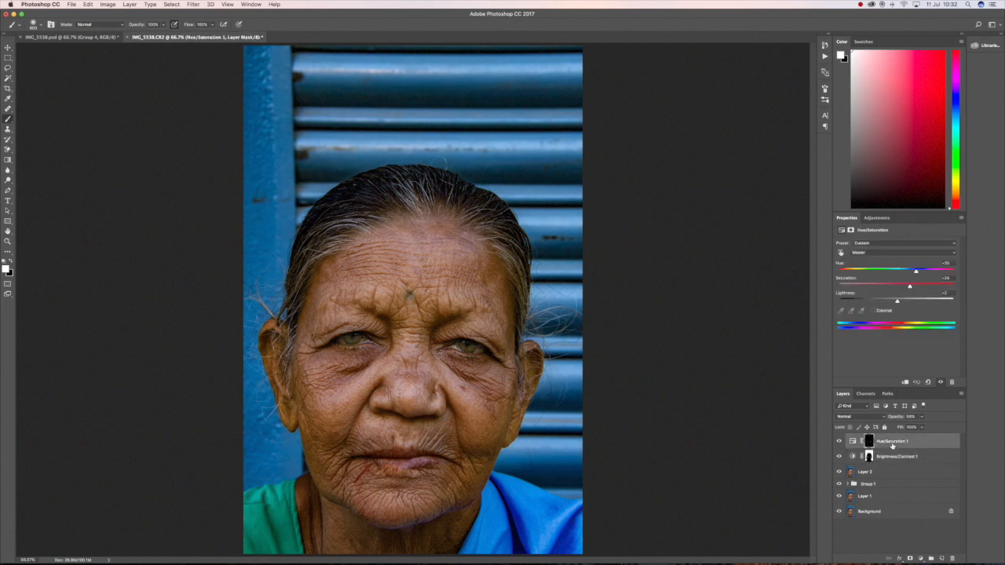
pyautogui.keyDown('shift'); pyautogui.click(889, 500); pyautogui.keyUp('shift')
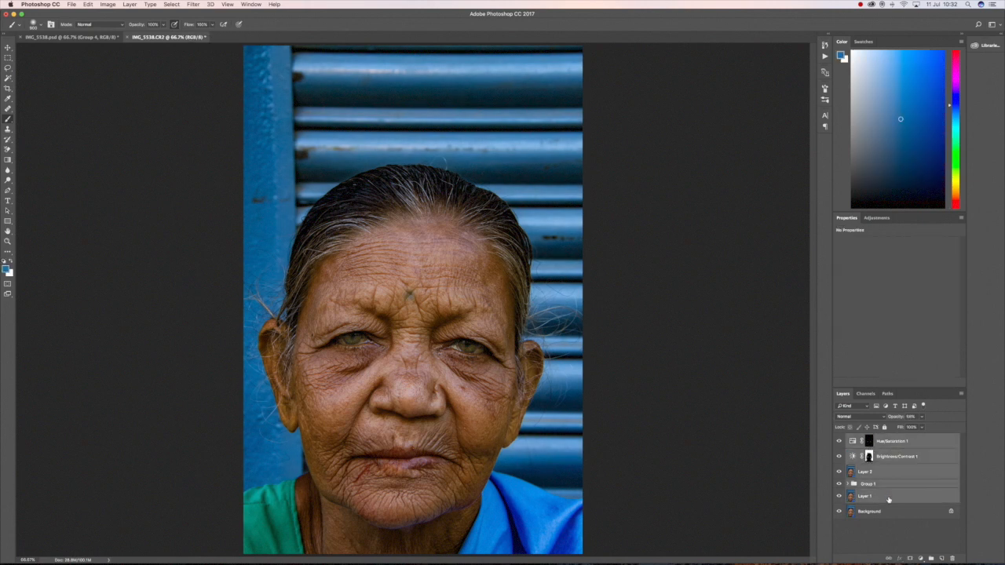
pyautogui.press('super+g')
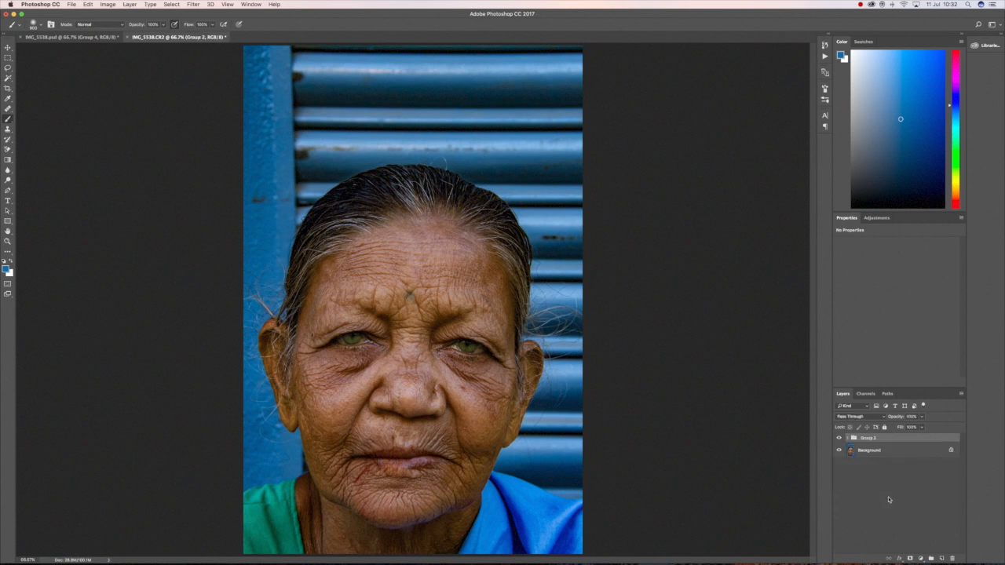
# Toggle Group 2's visibility on and off to compare the retouched portrait with the original
pyautogui.click(848, 438)
pyautogui.click(848, 438)
pyautogui.click(839, 439)
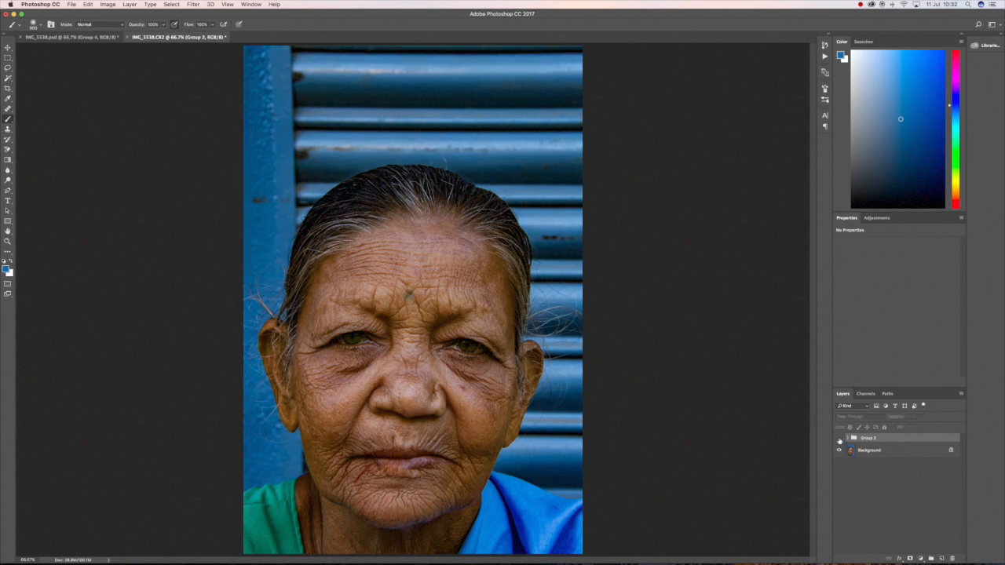
pyautogui.click(838, 440)
pyautogui.click(838, 440)
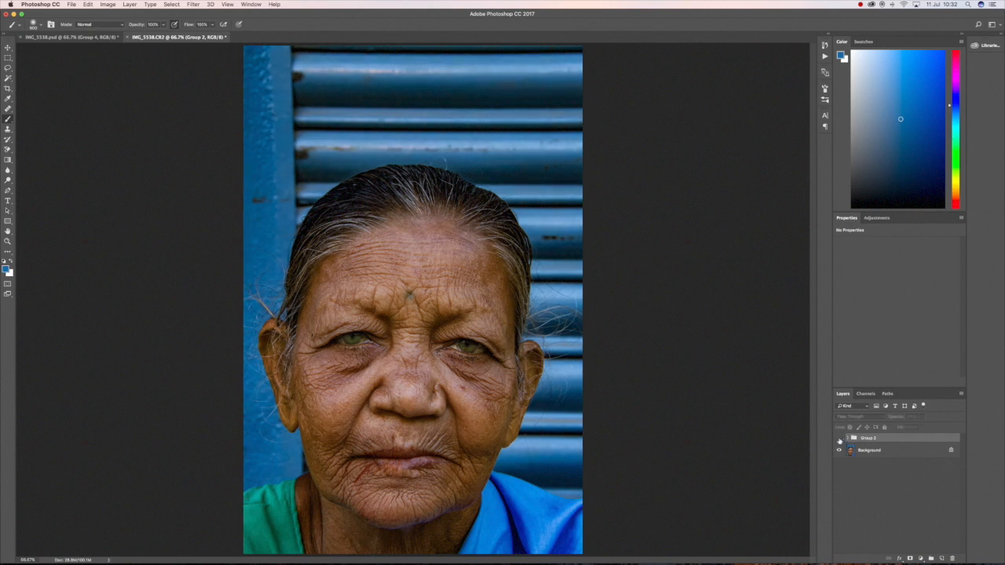
pyautogui.click(839, 440)
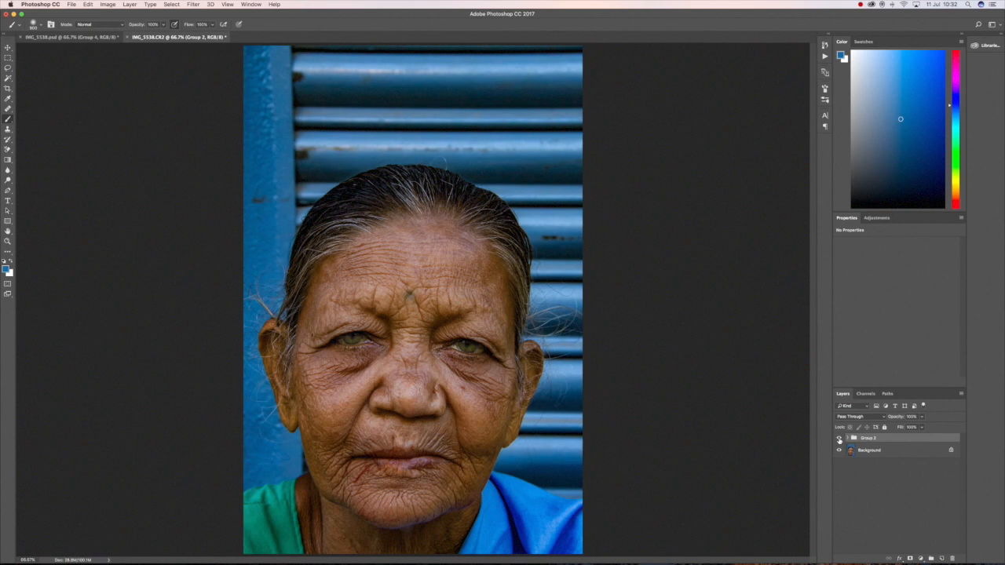